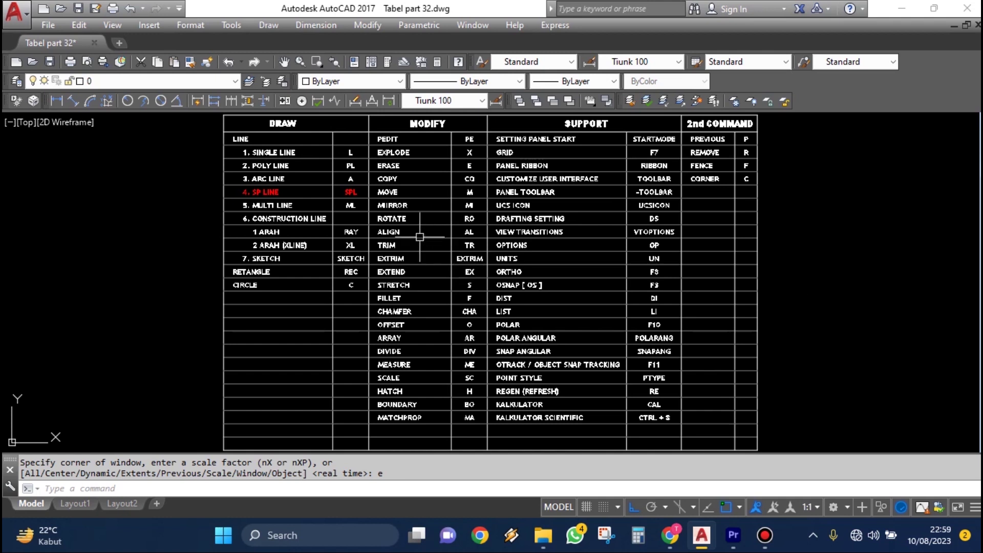
Step: Zoom in and out around the command table listing SPLINE (SPL)
scroll(420, 246, "up", 5)
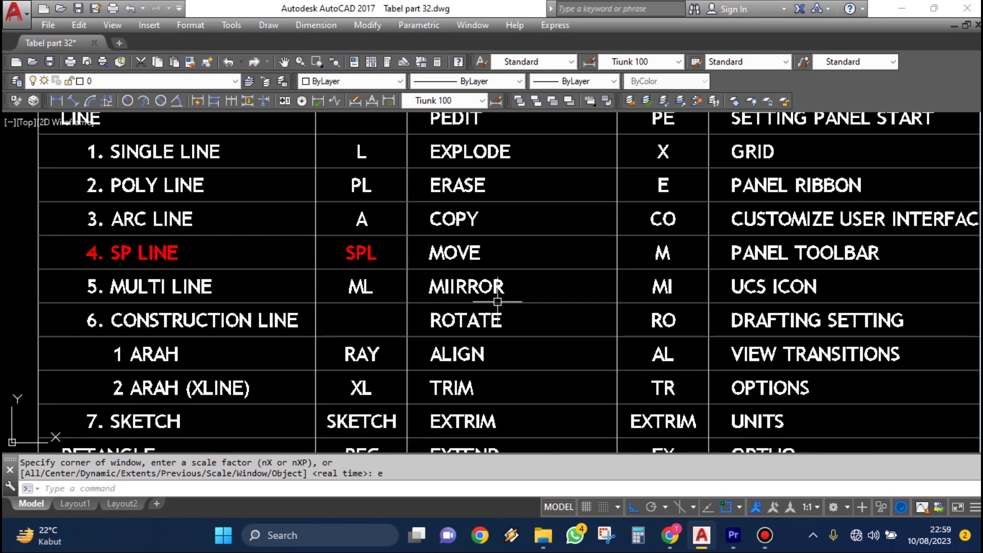
scroll(419, 262, "up", 1)
scroll(555, 219, "down", 1)
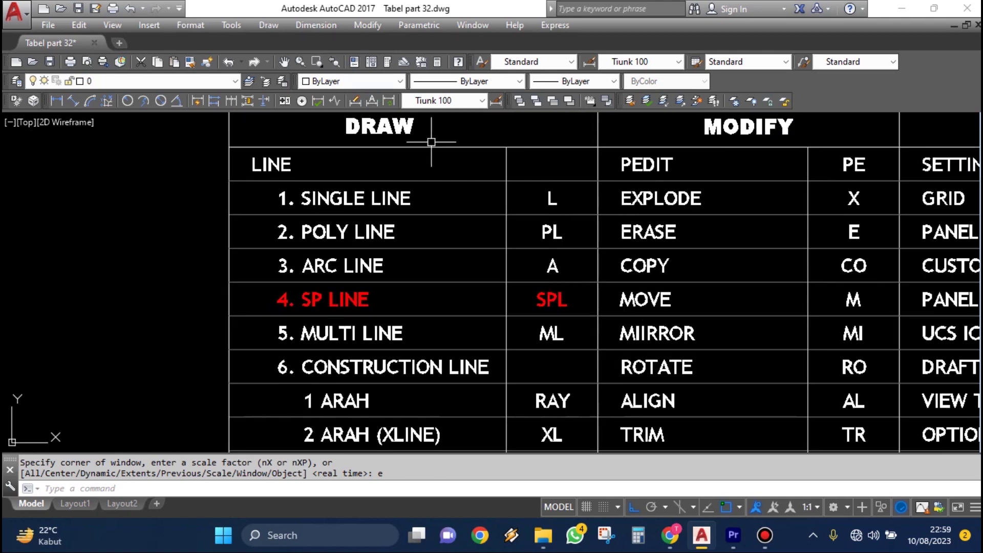
scroll(330, 286, "up", 1)
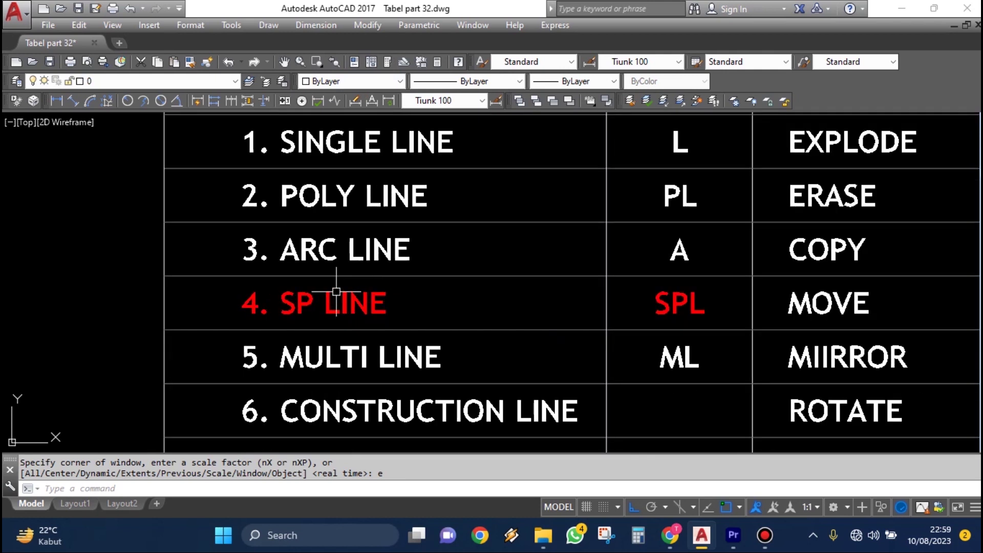
scroll(402, 318, "down", 1)
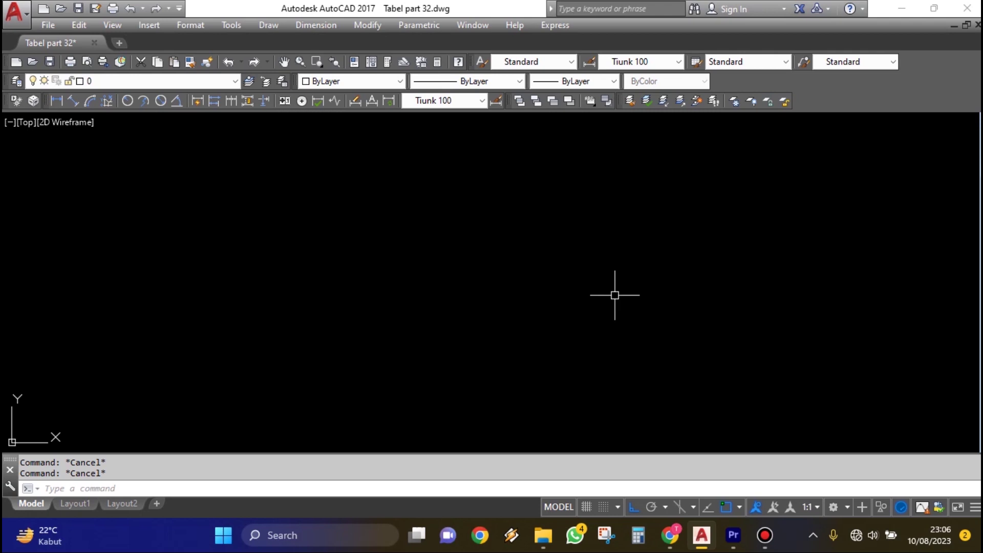
Step: Draw a practice spline through seven fit points forming three peaks and two troughs
key("Return")
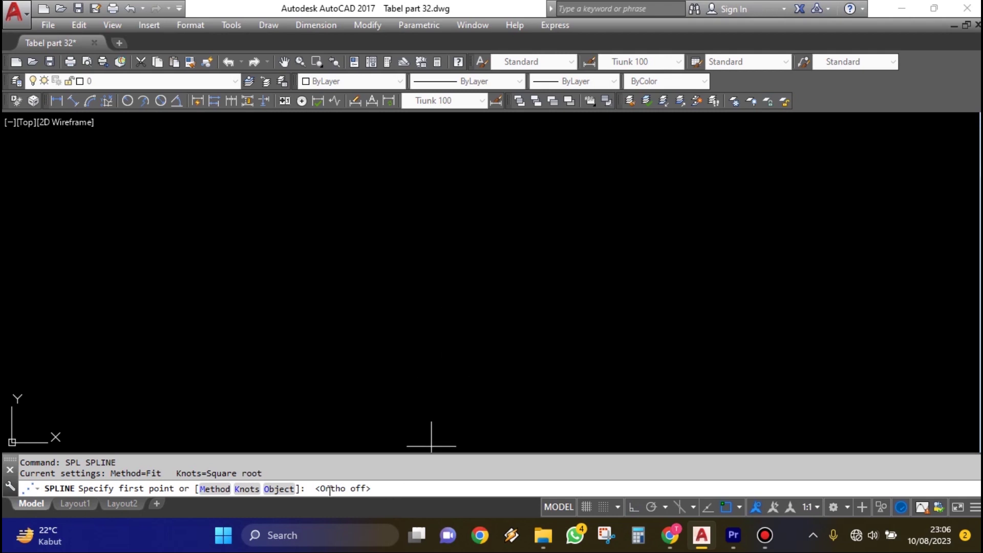
left_click(156, 339)
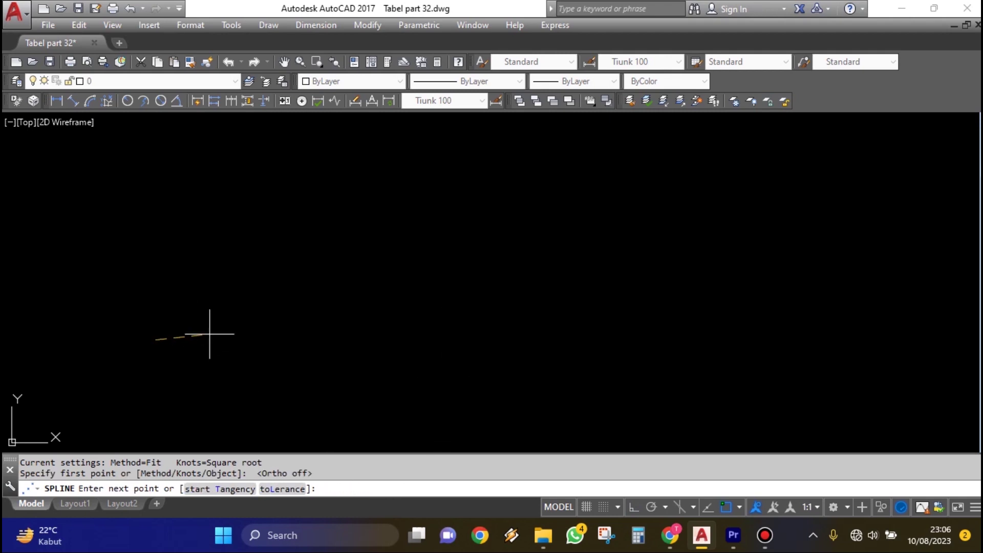
left_click(269, 269)
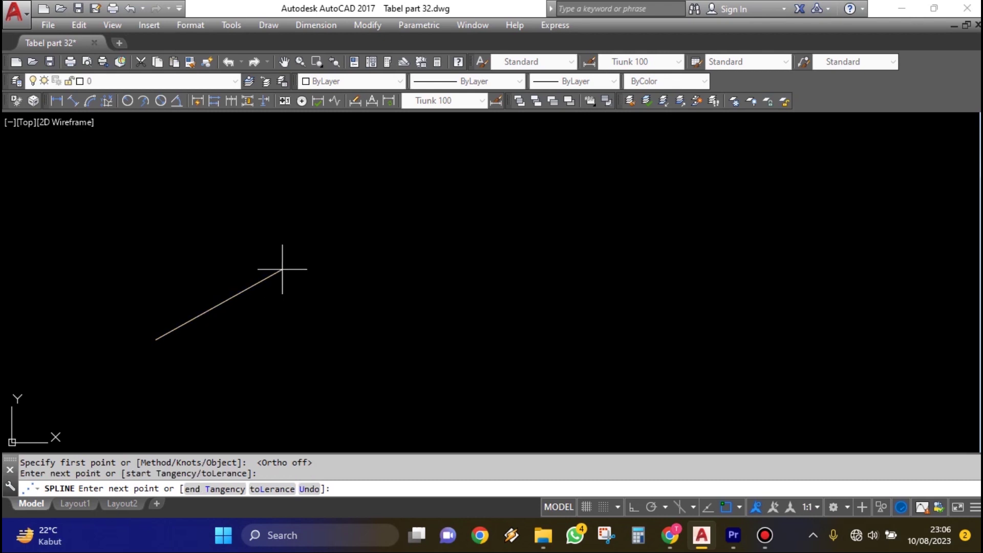
left_click(369, 338)
left_click(452, 272)
left_click(559, 336)
left_click(643, 263)
left_click(726, 324)
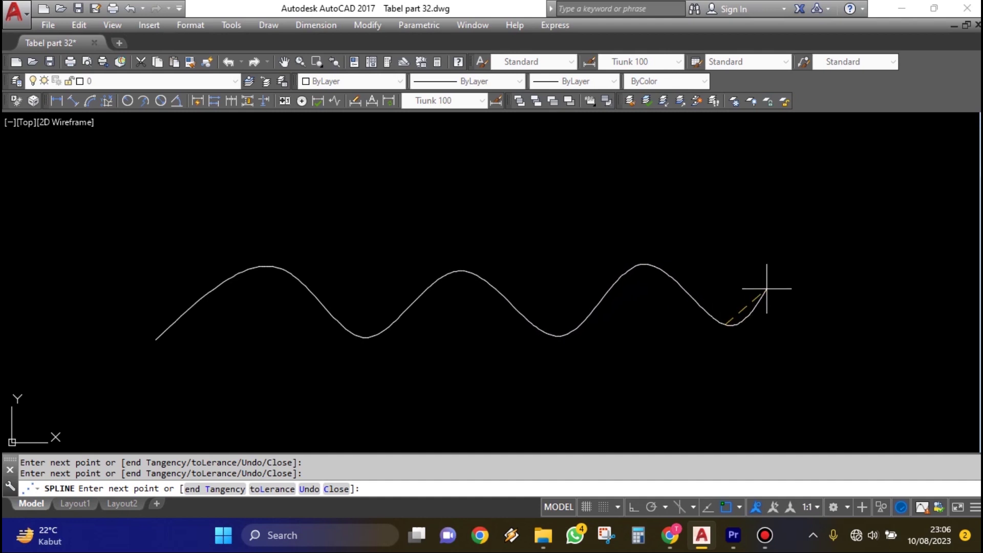
key("Return")
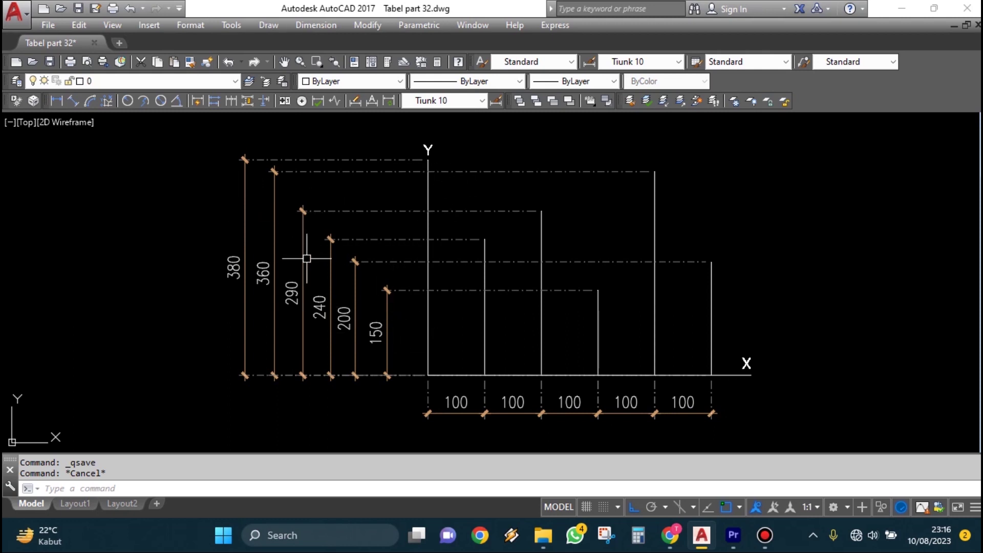
Step: Make Red the current drawing colour
middle_click_drag(615, 306, 589, 307)
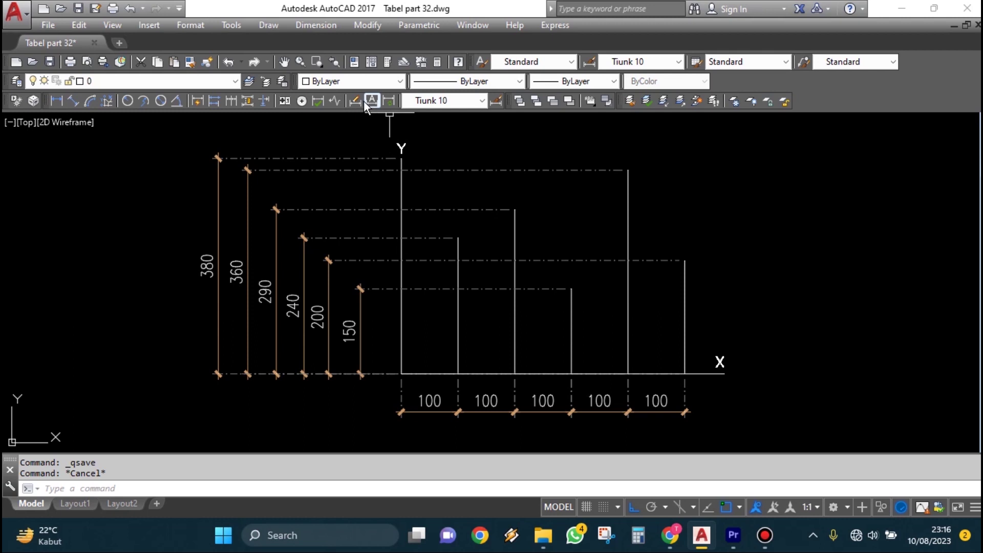
left_click(345, 81)
left_click(346, 118)
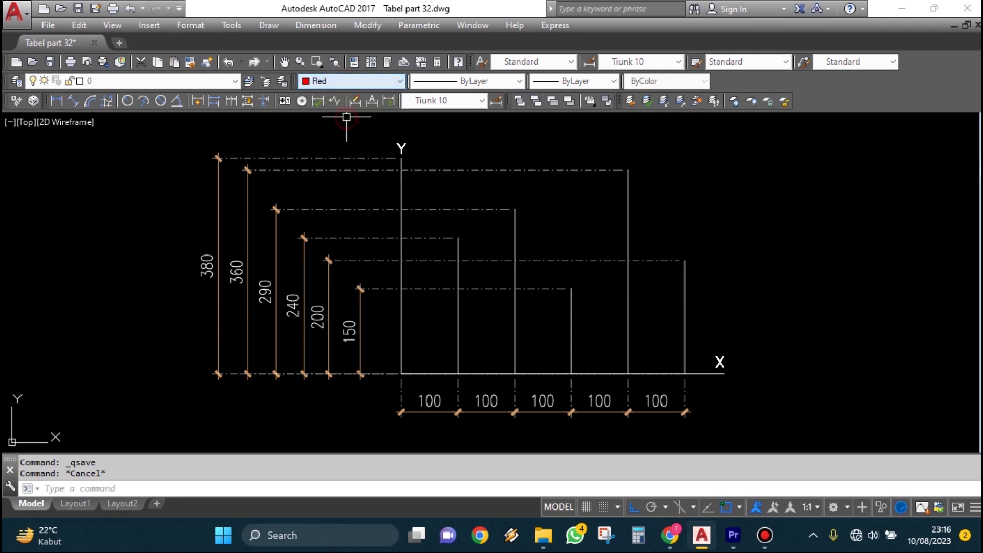
middle_click_drag(597, 213, 569, 217)
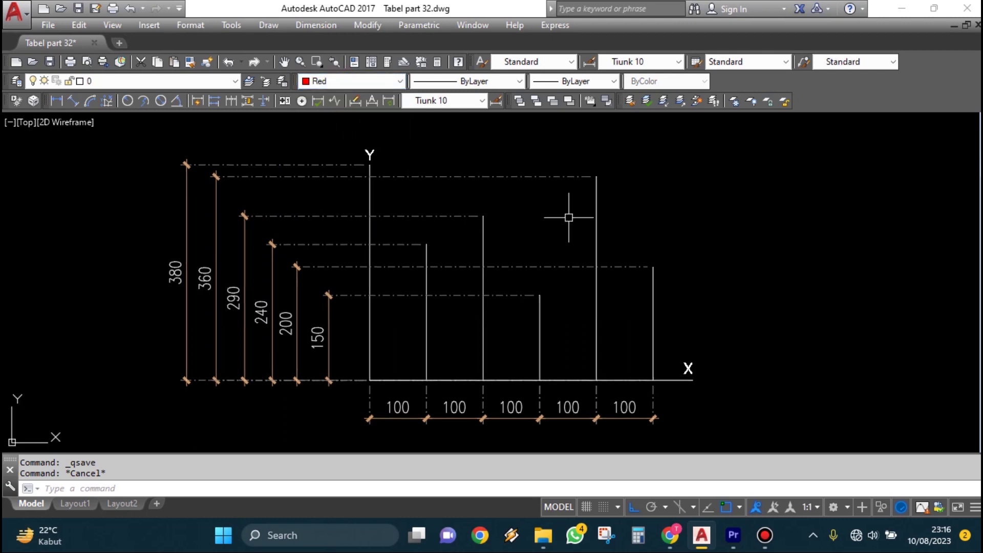
Step: Draw a spline from the 380 Y-axis top through the 240, 290, 150, 360 and 200 line tops
key("Return")
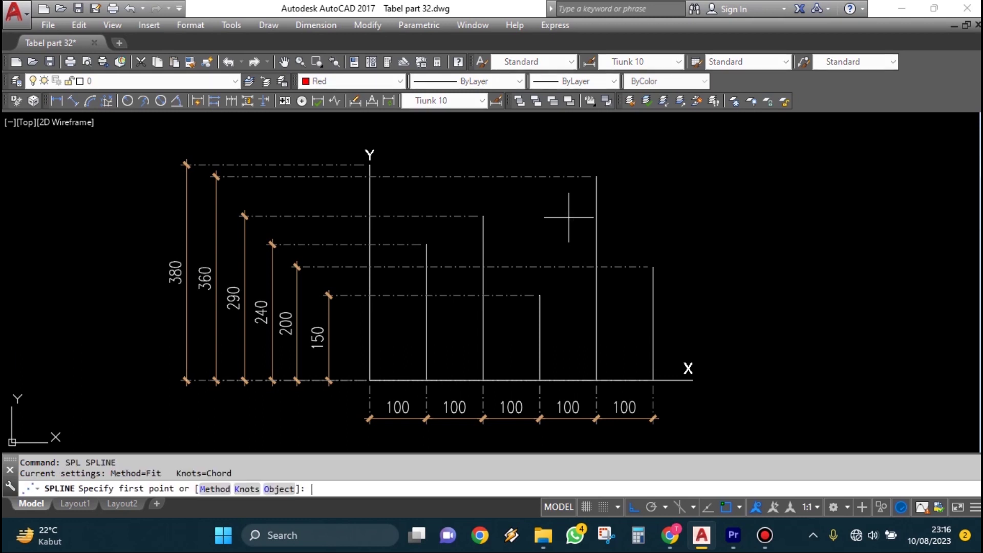
left_click(370, 190)
scroll(431, 277, "up", 2)
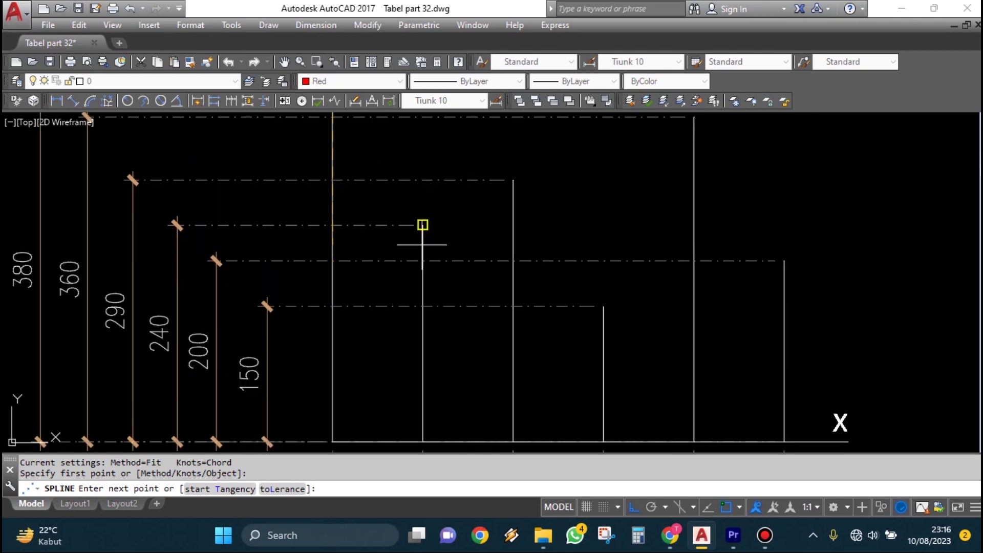
left_click(423, 225)
left_click(513, 181)
middle_click_drag(575, 237, 490, 215)
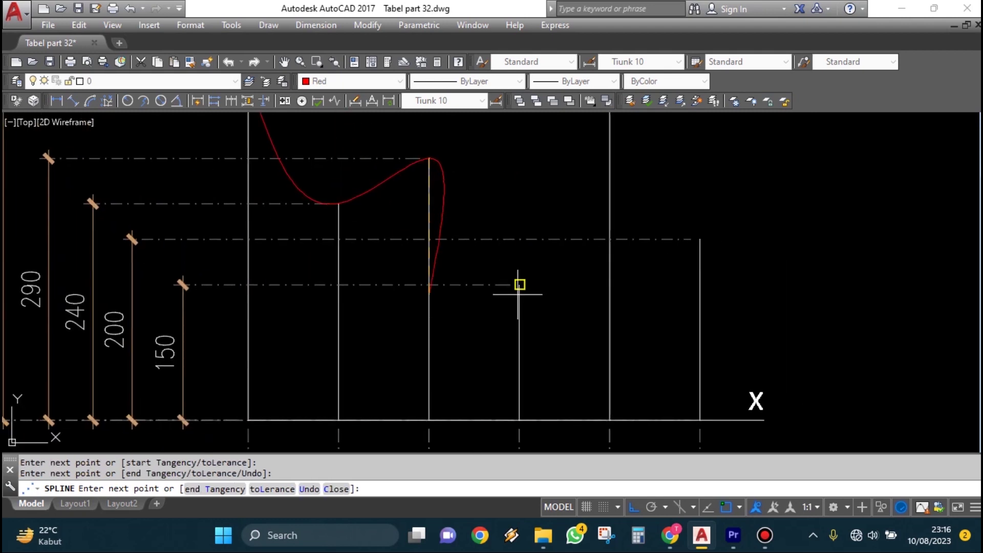
left_click(520, 285)
middle_click_drag(578, 215, 538, 292)
left_click(570, 173)
left_click(660, 316)
key("Return")
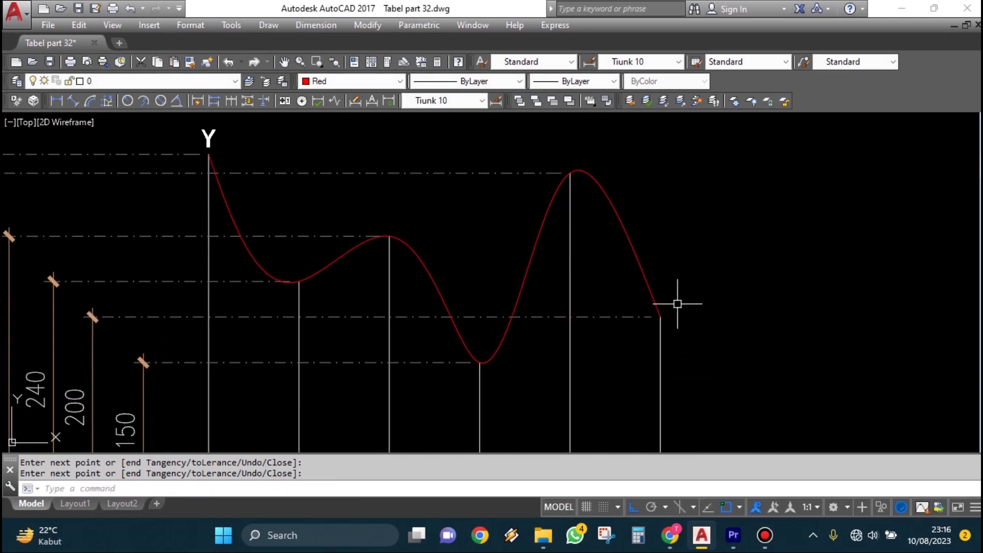
scroll(698, 259, "down", 5)
scroll(654, 270, "up", 3)
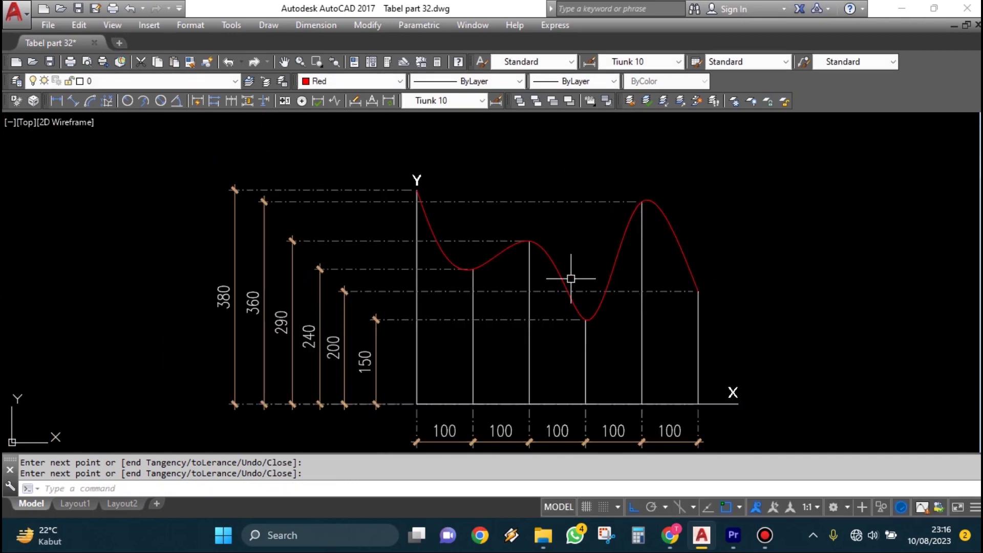
scroll(512, 246, "down", 1)
scroll(558, 286, "up", 1)
scroll(717, 374, "down", 1)
scroll(738, 378, "up", 1)
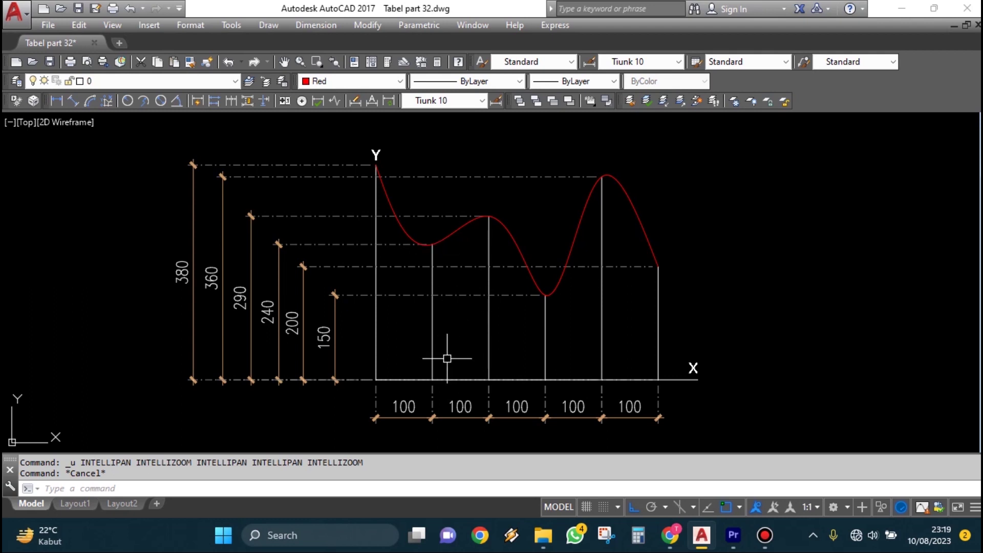
Step: Offset the 240-high vertical line 50 units to the right
scroll(445, 352, "up", 1)
scroll(487, 347, "up", 2)
mouse_move(487, 347)
middle_mouse_down()
mouse_move(449, 339)
mouse_move(461, 363)
middle_mouse_up()
type("o")
key("Return")
scroll(479, 352, "down", 2)
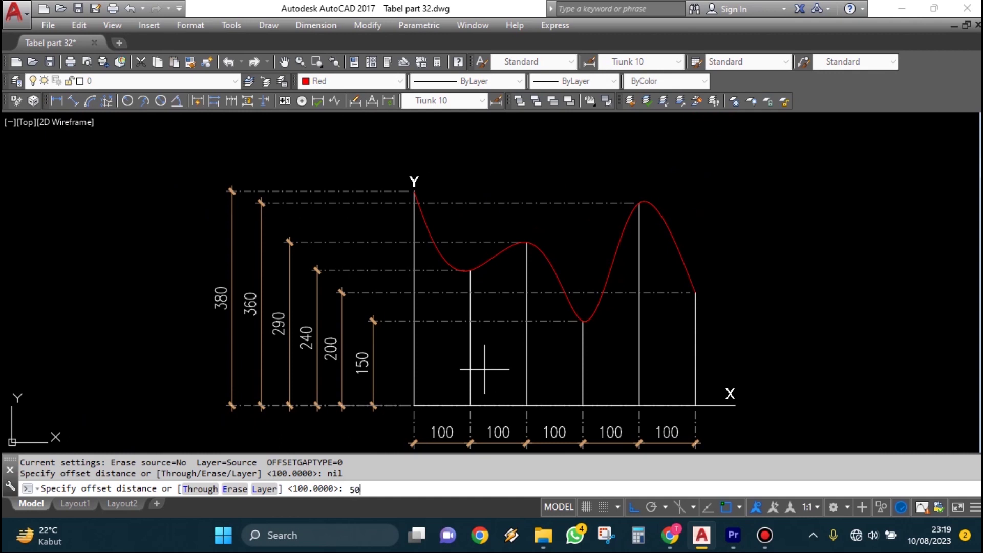
key("Return")
left_click(470, 369)
left_click(494, 370)
key("Return")
Step: Stretch the new line's top straight upward so it stands taller than its neighbours
scroll(499, 275, "up", 3)
type("s")
key("Return")
left_click_drag(517, 256, 485, 270)
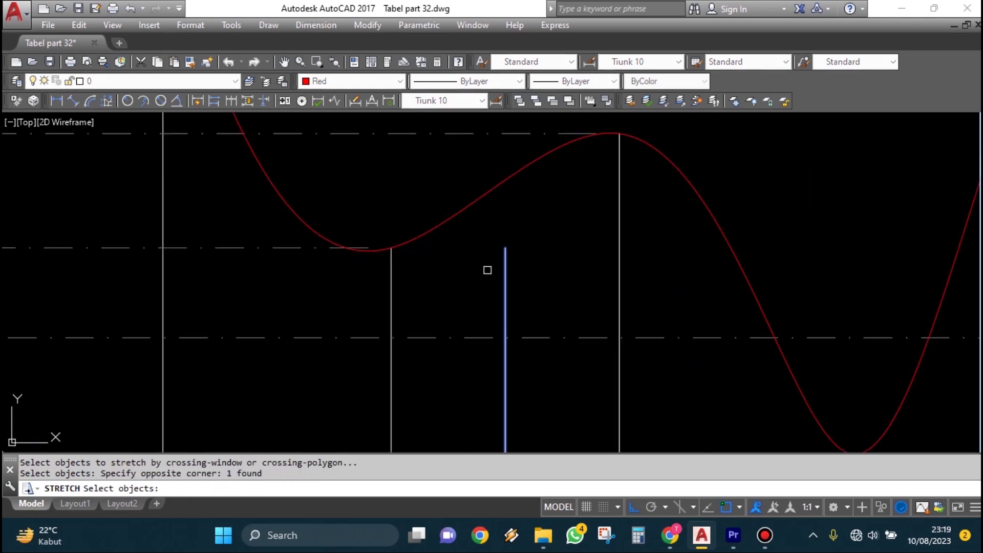
scroll(643, 253, "down", 2)
key("Return")
left_click(595, 246)
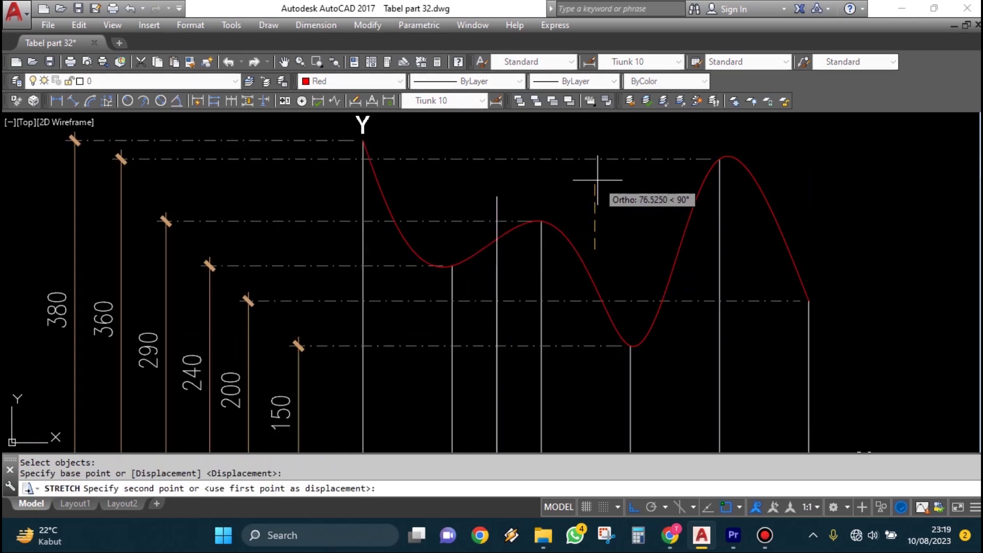
left_click(597, 176)
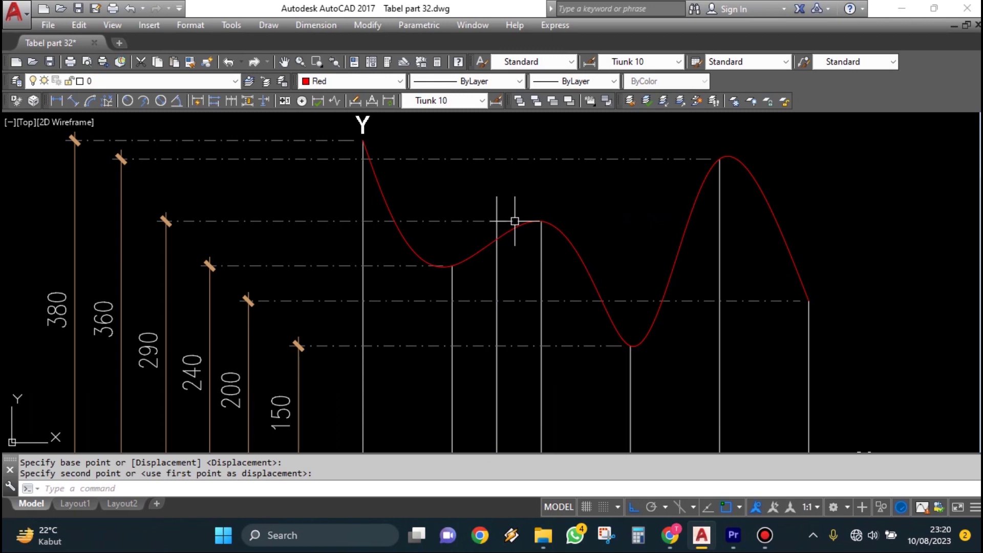
middle_click_drag(517, 220, 523, 237)
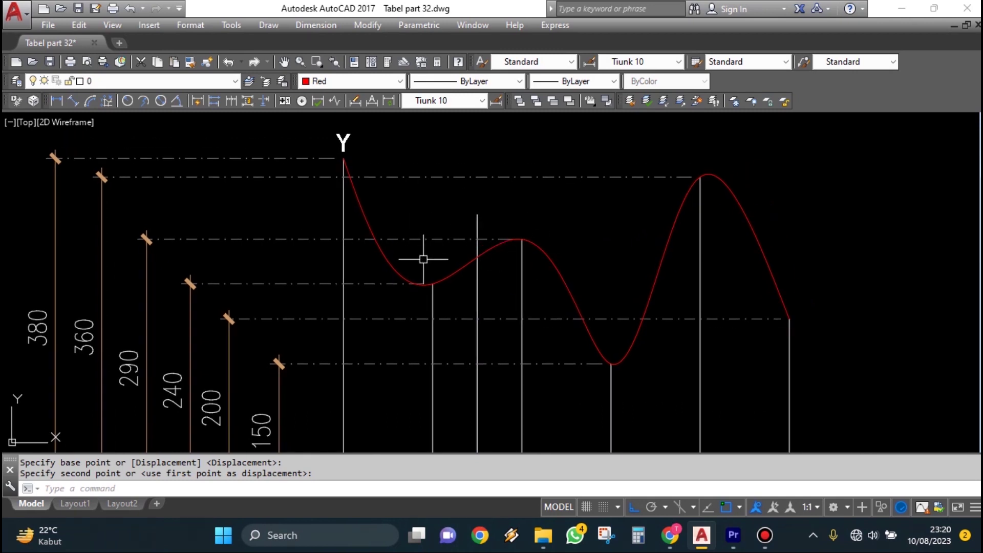
middle_click_drag(430, 259, 401, 270)
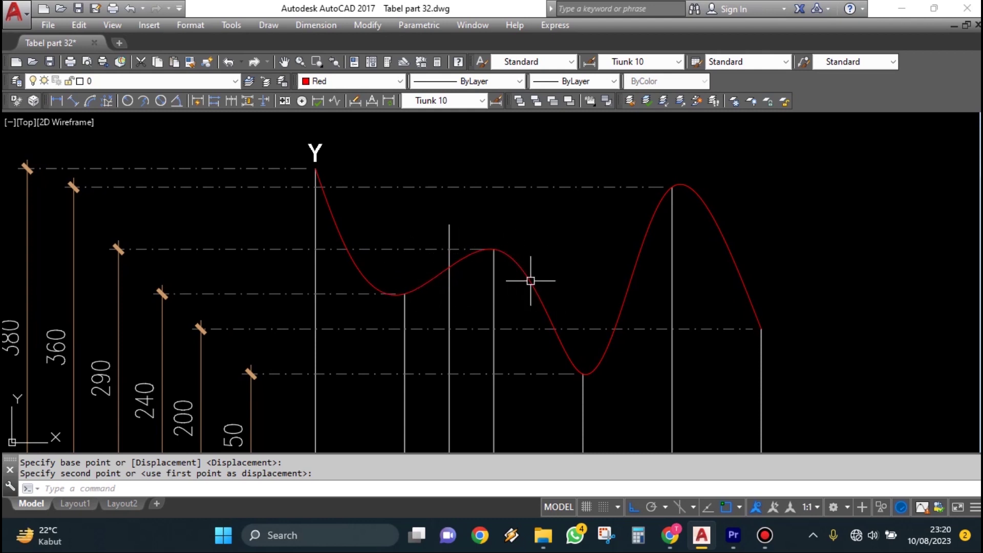
middle_click_drag(432, 285, 503, 298)
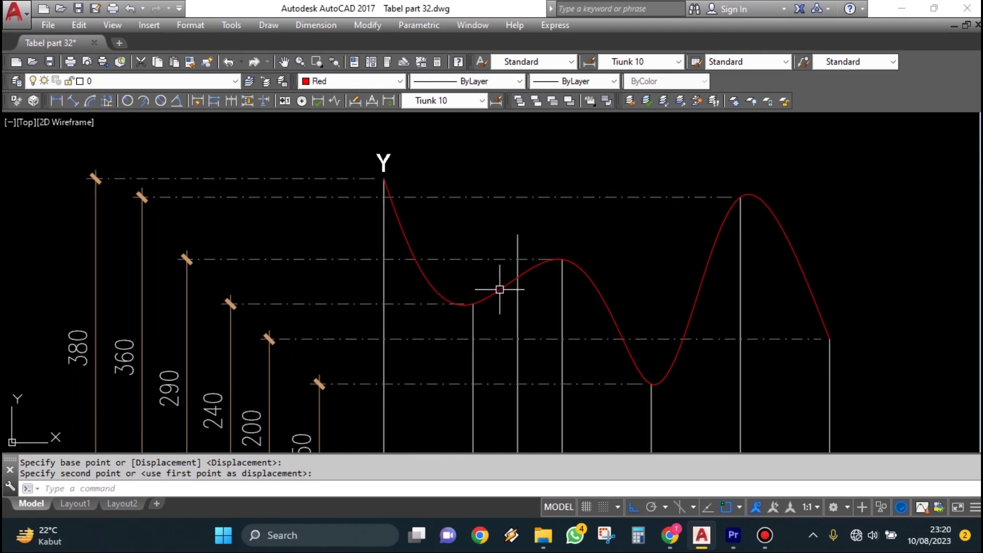
Step: Add a fit point to the red spline at the new line's top
left_click(501, 291)
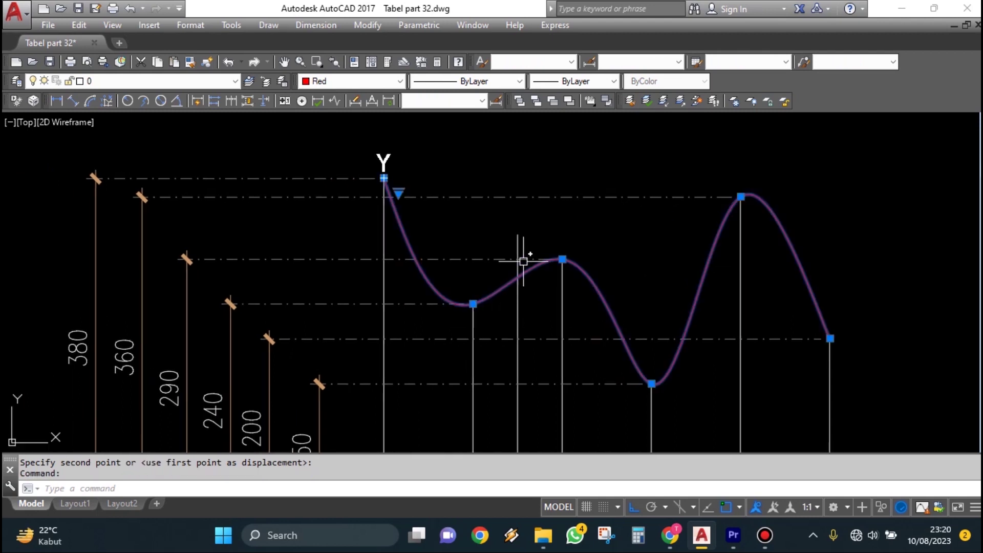
middle_click_drag(522, 259, 518, 239)
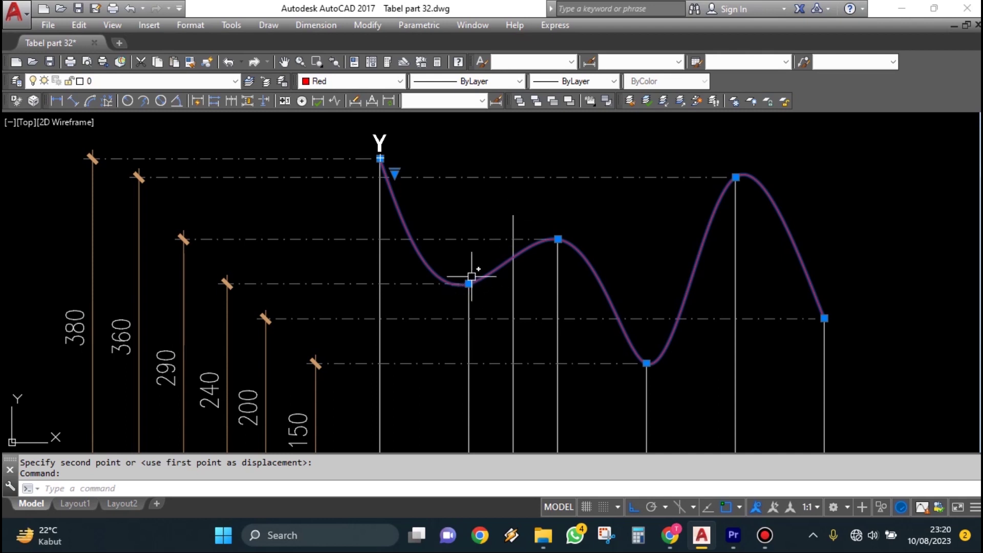
mouse_move(468, 284)
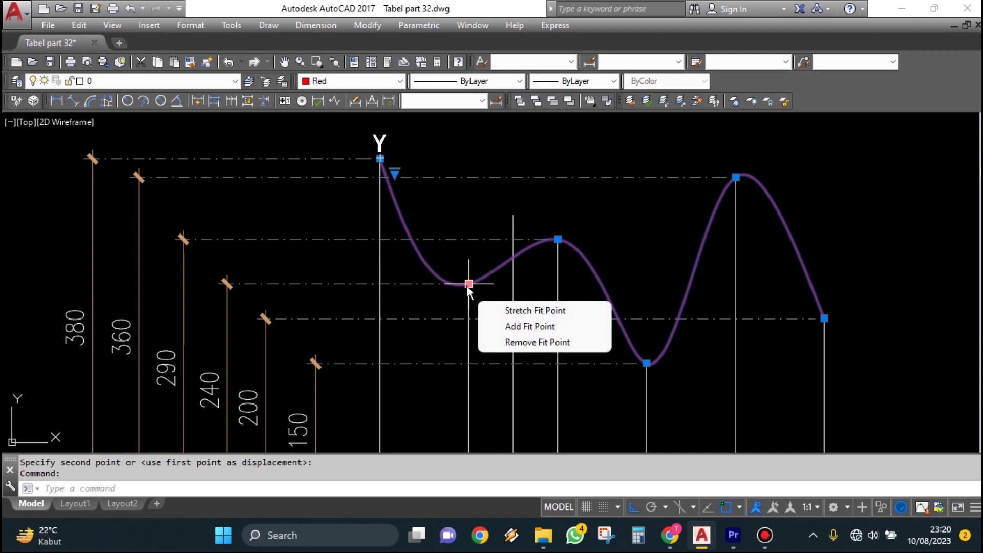
left_click(520, 328)
left_click(512, 214)
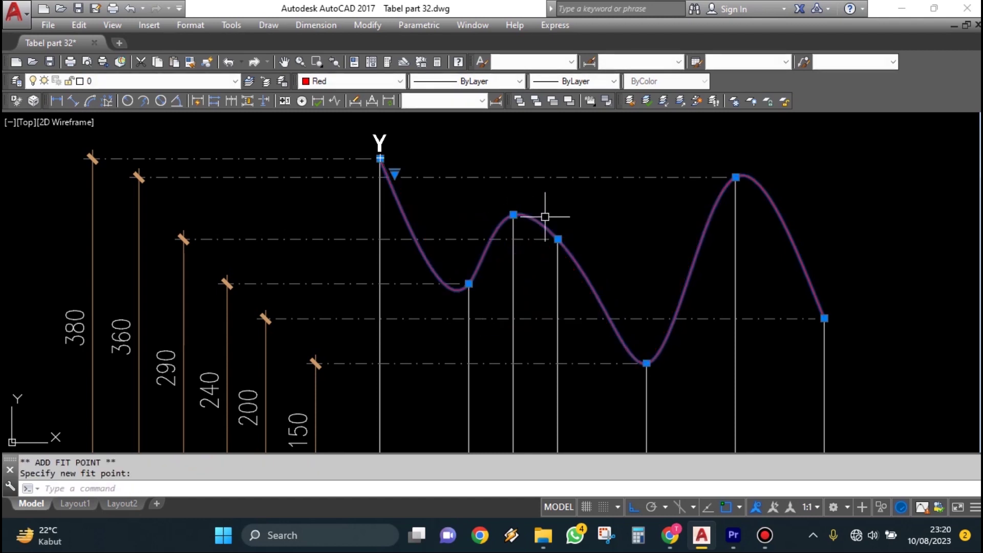
key("Escape")
Step: Erase the vertical line under the tall peak
middle_click_drag(627, 241, 579, 202)
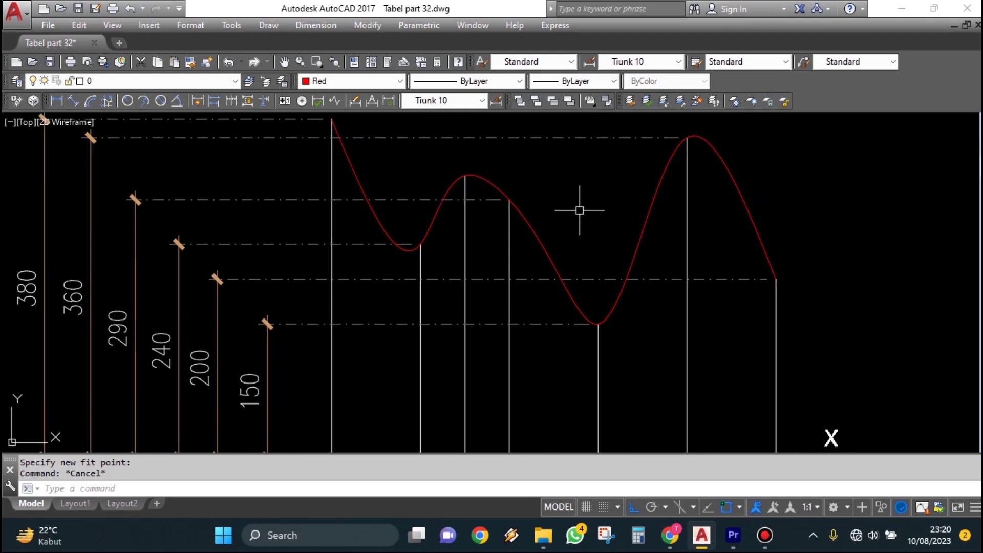
scroll(580, 210, "down", 2)
scroll(644, 248, "up", 2)
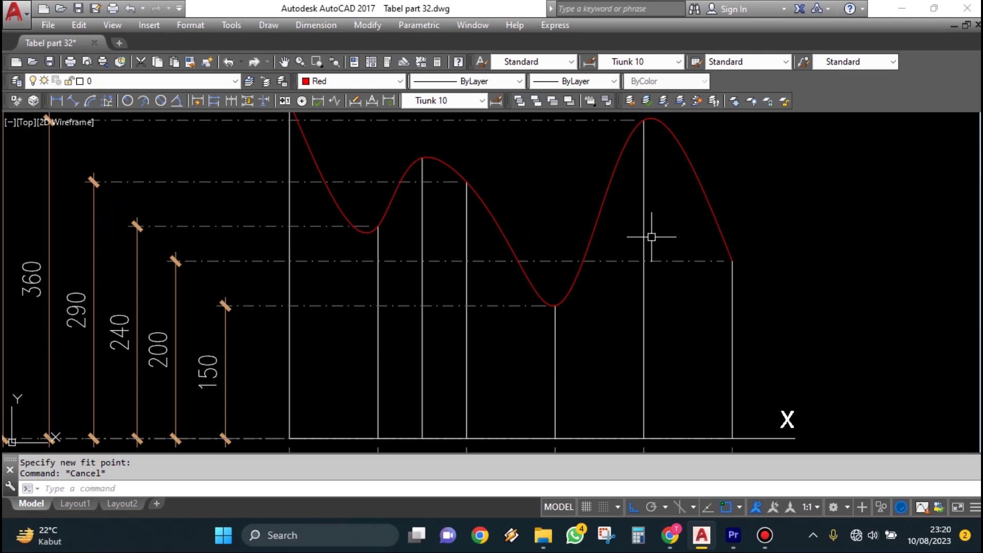
scroll(651, 236, "down", 2)
type("e")
key("Return")
left_click(648, 309)
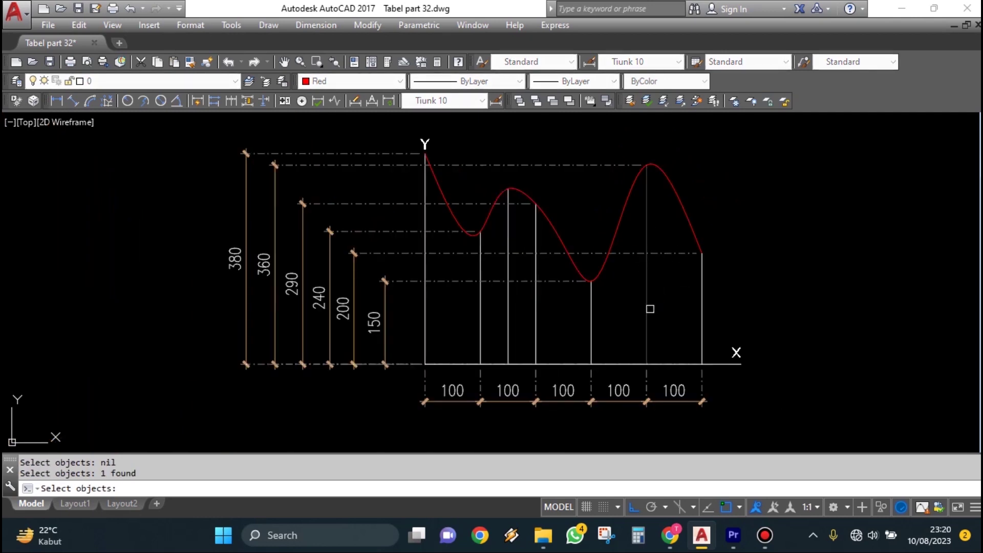
key("Return")
Step: Remove the tall peak's fit point from the red spline
scroll(660, 276, "down", 1)
scroll(658, 231, "up", 1)
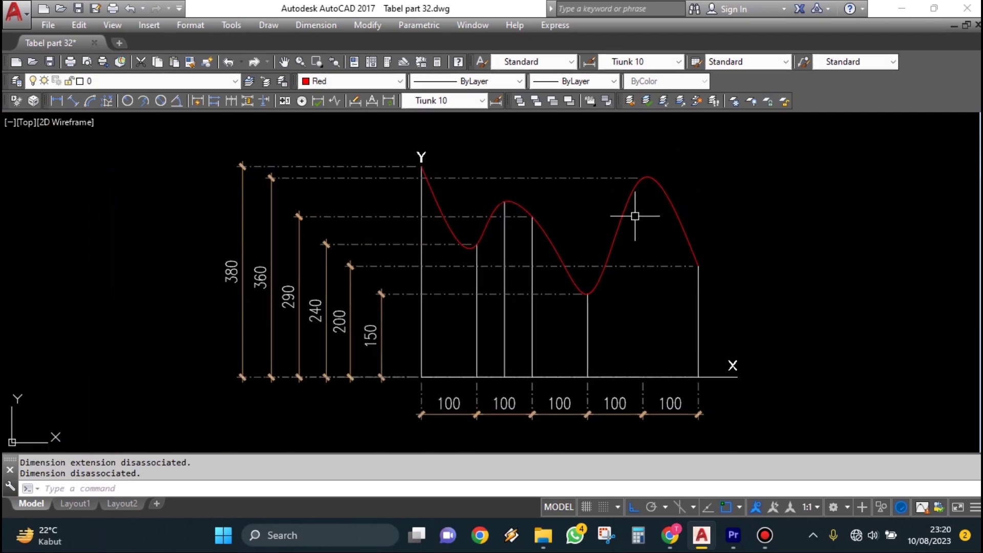
left_click(625, 212)
scroll(644, 198, "up", 2)
mouse_move(641, 164)
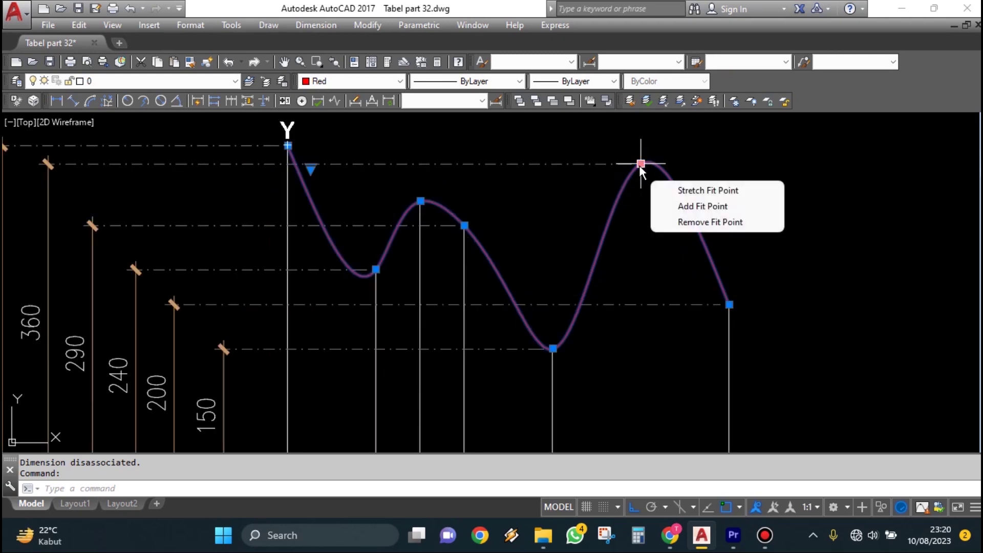
left_click(687, 222)
scroll(698, 259, "down", 2)
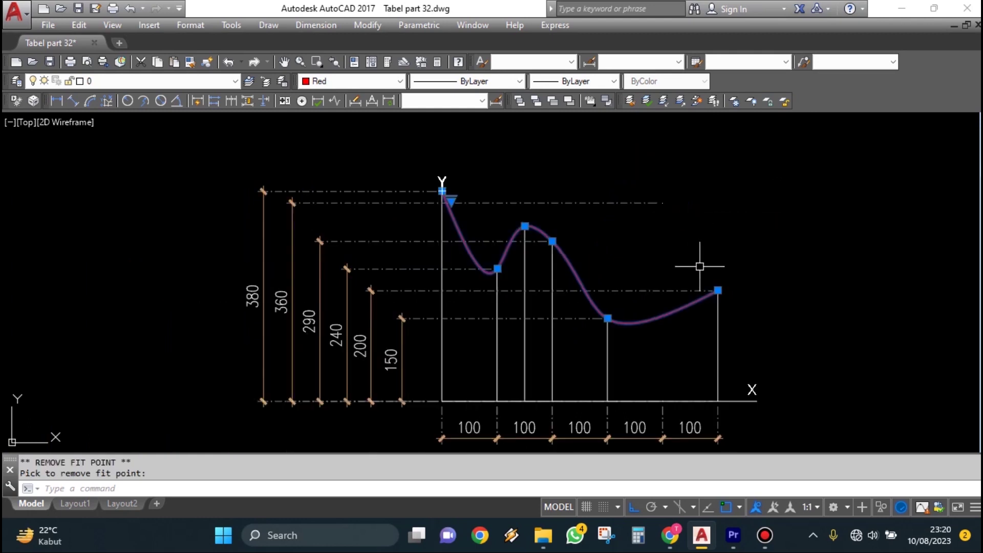
key("Escape")
middle_click_drag(822, 297, 816, 279)
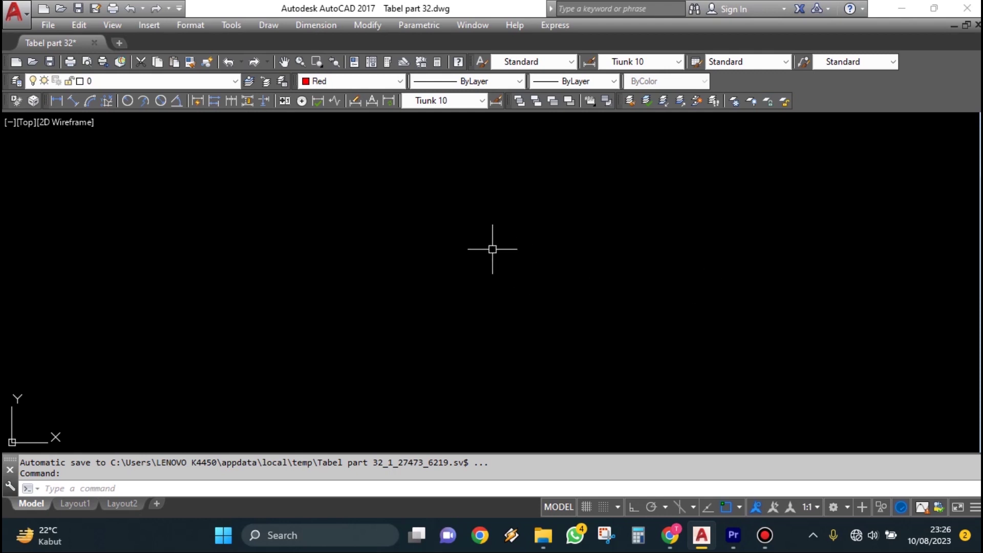
Step: Set the Color control to ByBlock, then to ByLayer
left_click(336, 84)
left_click(327, 106)
left_click(338, 82)
left_click(336, 95)
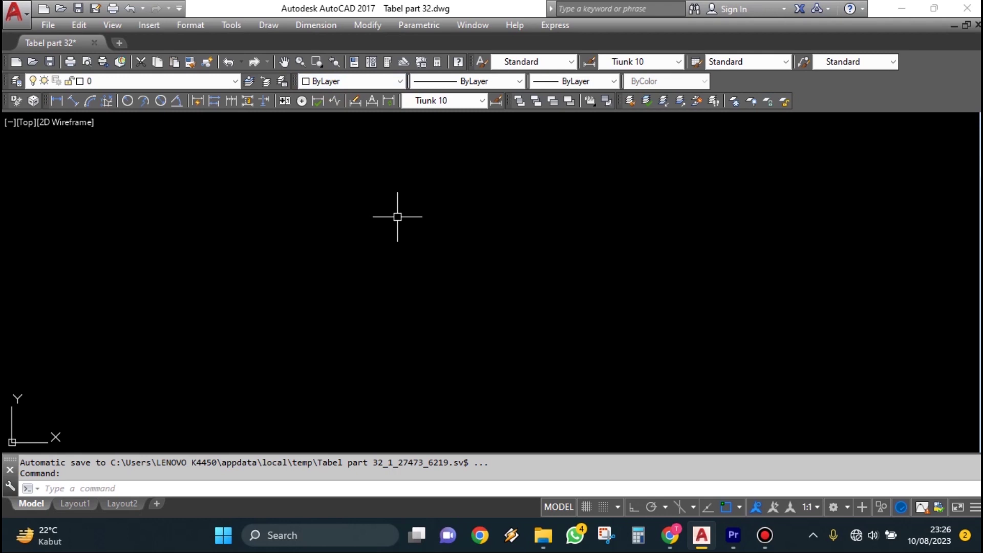
Step: Place eight point markers in a loose ring using repeated POINT (PO) commands
type("po")
key("Return")
left_click(332, 252)
key("Return")
left_click(471, 184)
key("Return")
left_click(636, 229)
key("Return")
left_click(806, 224)
key("Return")
left_click(841, 333)
key("Return")
left_click(706, 375)
key("Return")
left_click(568, 345)
key("Return")
left_click(422, 370)
Step: Make Red the current drawing colour
scroll(481, 326, "right", 5)
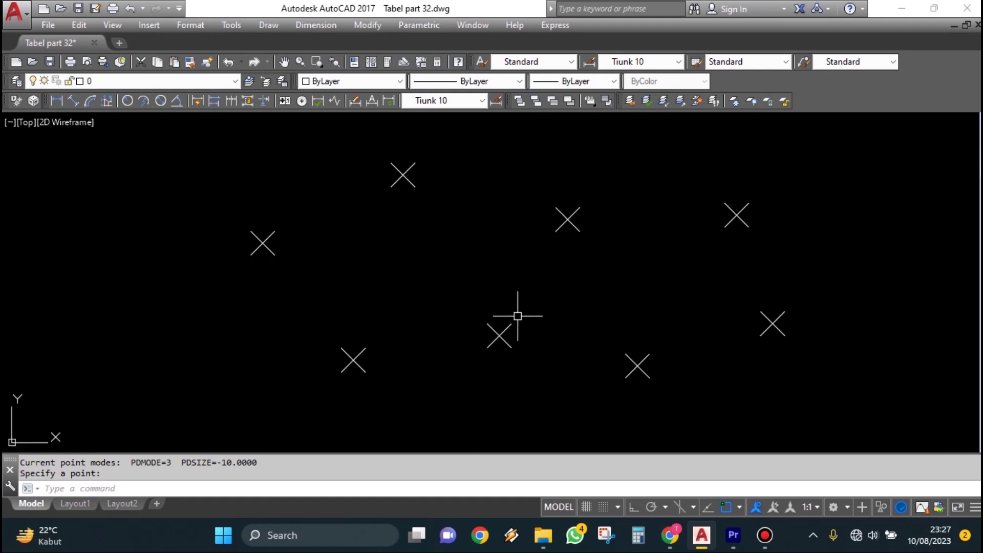
left_click(365, 81)
left_click(357, 118)
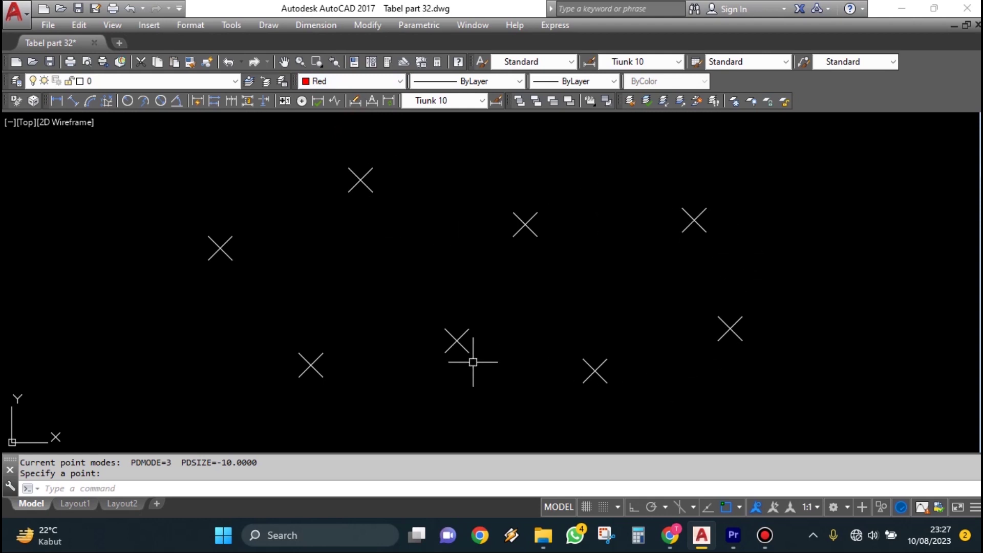
Step: Draw a spline through all eight point markers and close it with C
type("L")
key("Return")
left_click(361, 179)
left_click(525, 224)
left_click(695, 220)
left_click(730, 329)
left_click(595, 371)
left_click(457, 341)
left_click(311, 365)
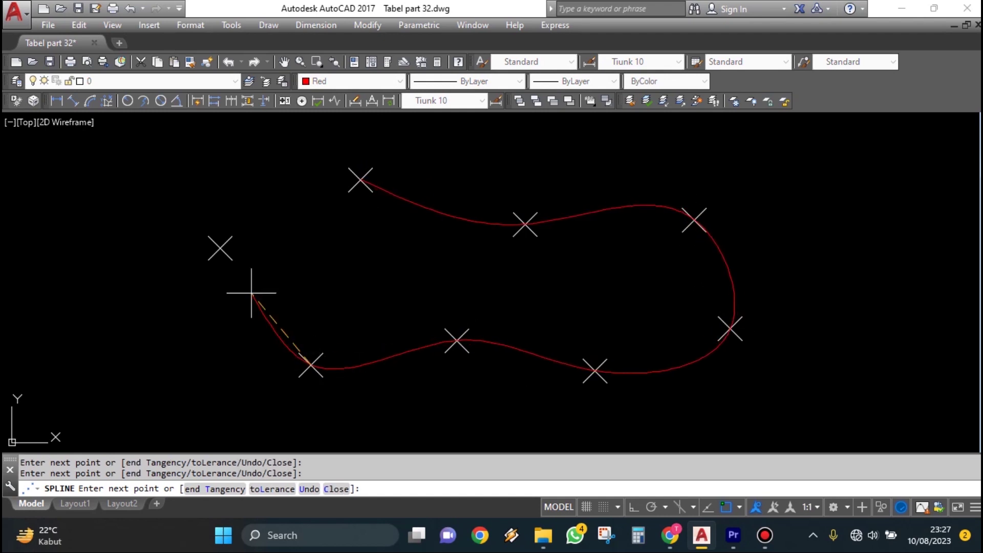
left_click(220, 248)
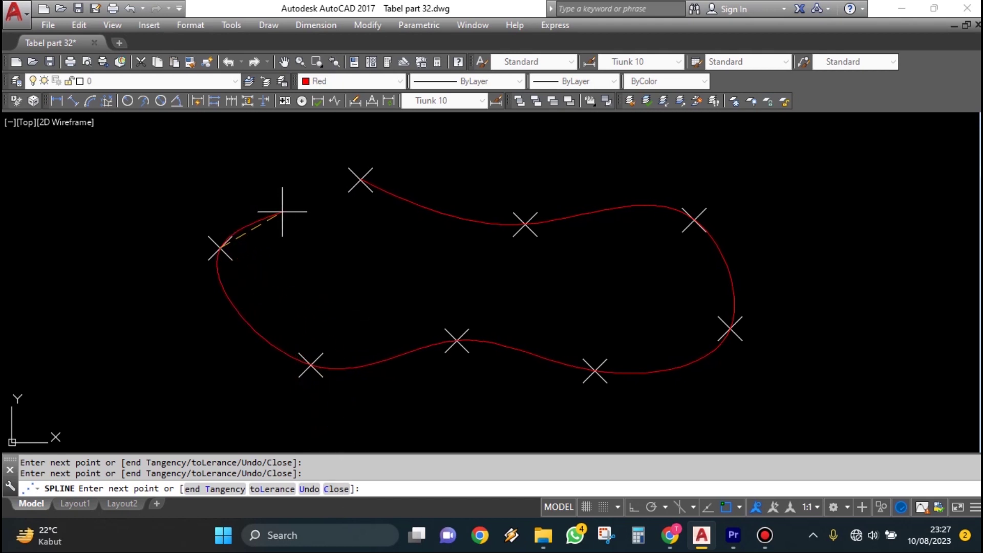
type("C")
key("Return")
Step: Select the closed spline to check it, then clear the selection
left_click(294, 195)
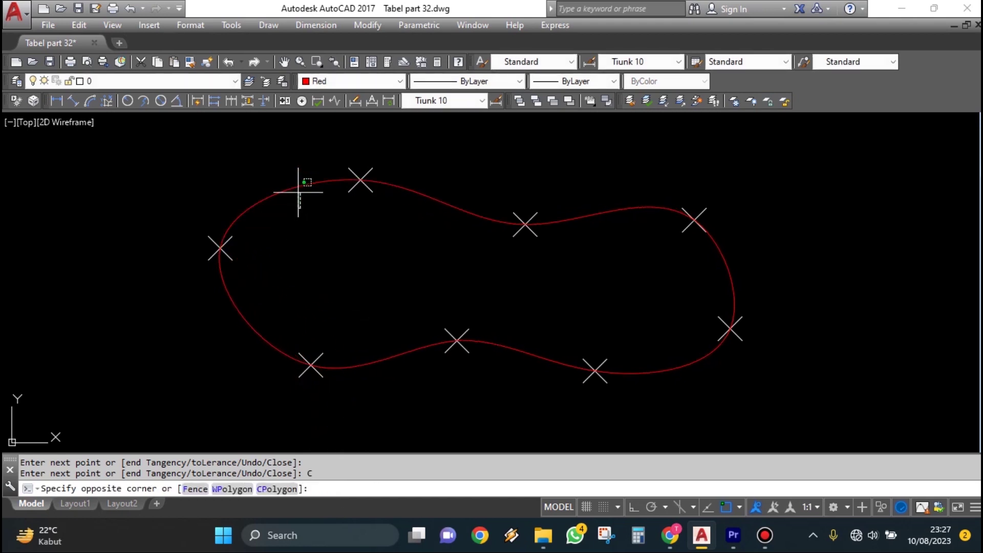
left_click(368, 186)
key("Escape")
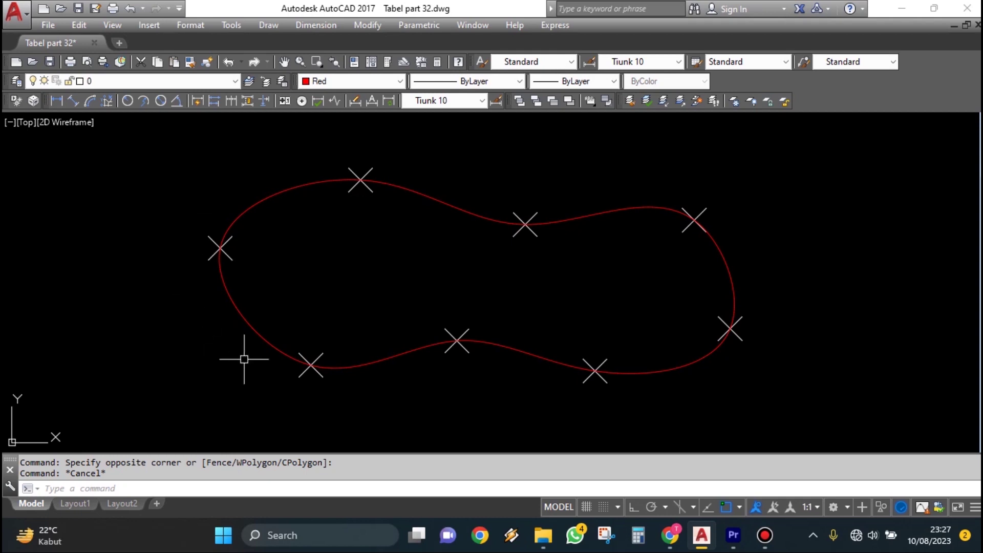
left_click(538, 358)
key("Escape")
Step: Move the red loop and its markers upward to a new position with MOVE
scroll(497, 290, "down", 3)
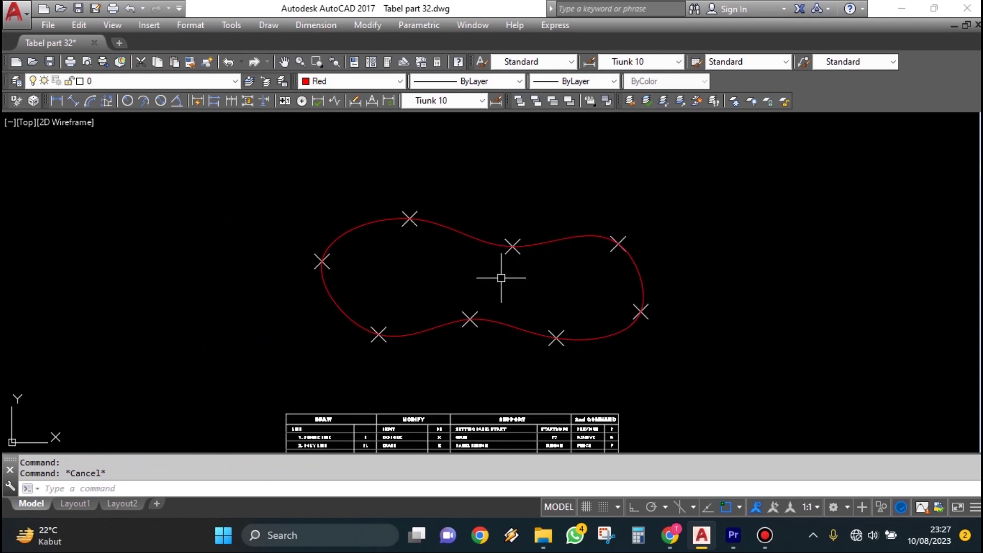
middle_click_drag(573, 284, 595, 322)
type("M")
key("Return")
left_click(689, 394)
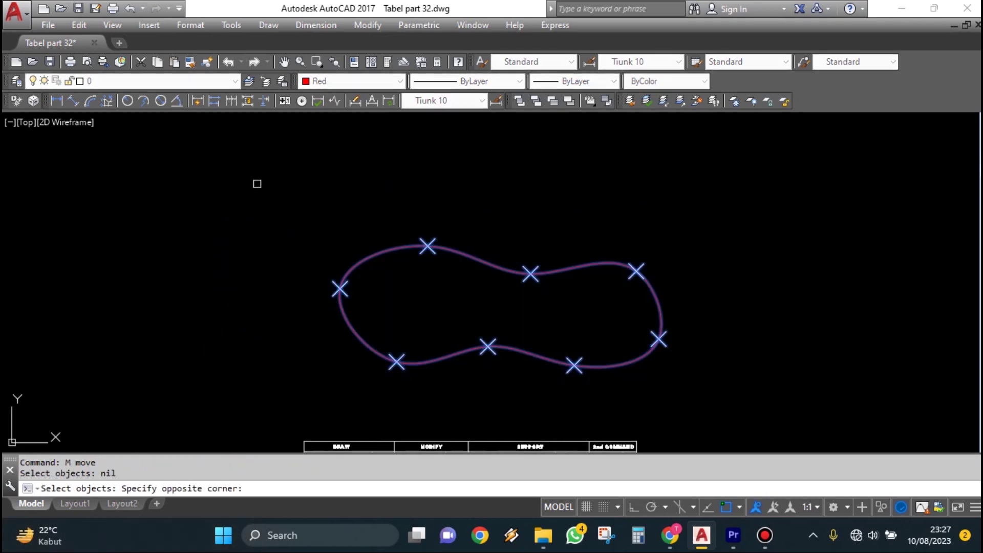
left_click(257, 184)
key("Return")
left_click(213, 325)
left_click(220, 212)
Step: Place six red point markers above, right of and below the loop
scroll(498, 219, "up", 2)
middle_click_drag(498, 218, 494, 299)
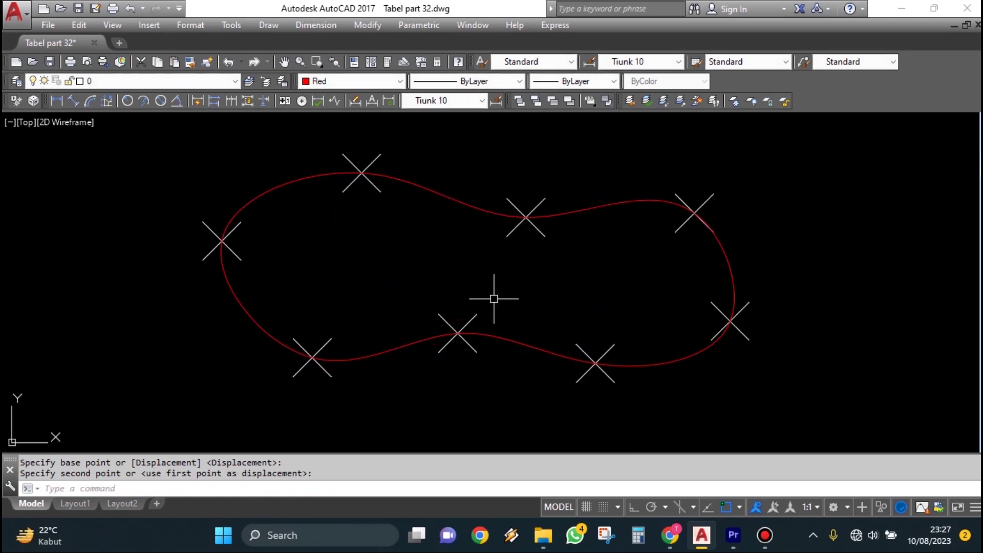
scroll(551, 298, "down", 2)
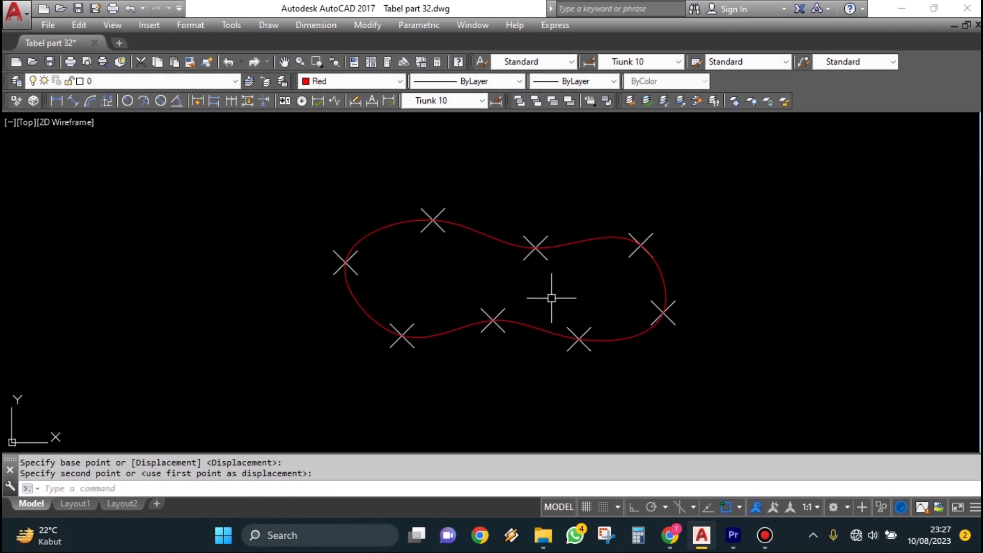
key("Return")
left_click(519, 175)
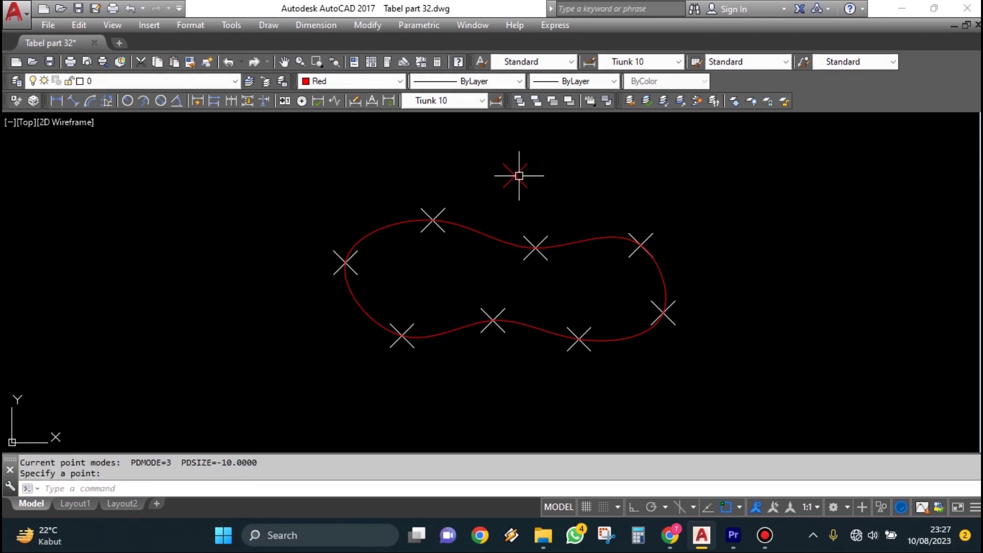
left_click(588, 203)
left_click(677, 172)
left_click(760, 287)
left_click(669, 400)
left_click(458, 413)
Step: Add three more red markers at the lower left, left and top left
key("Return")
left_click(318, 363)
key("Return")
left_click(270, 227)
key("Return")
left_click(357, 148)
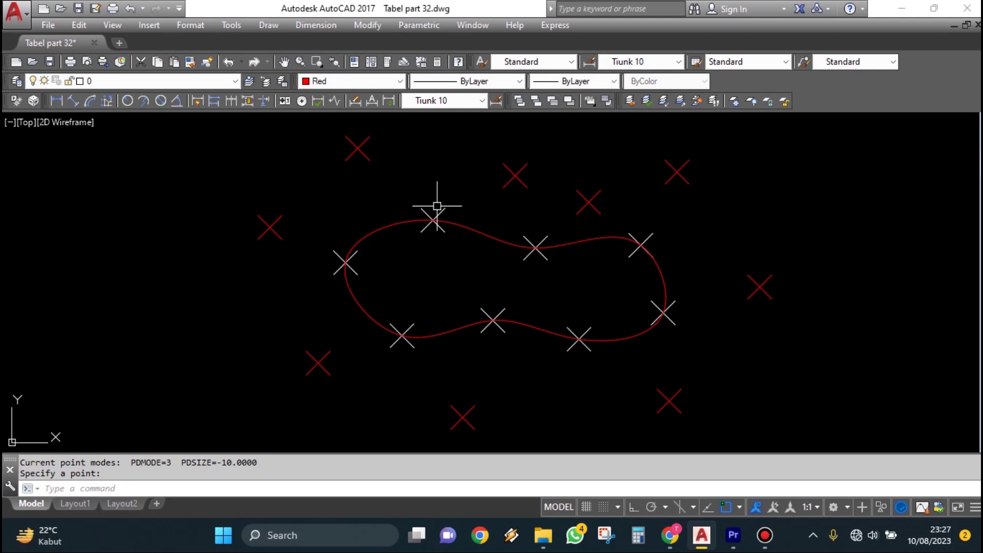
key("Escape")
left_click(372, 86)
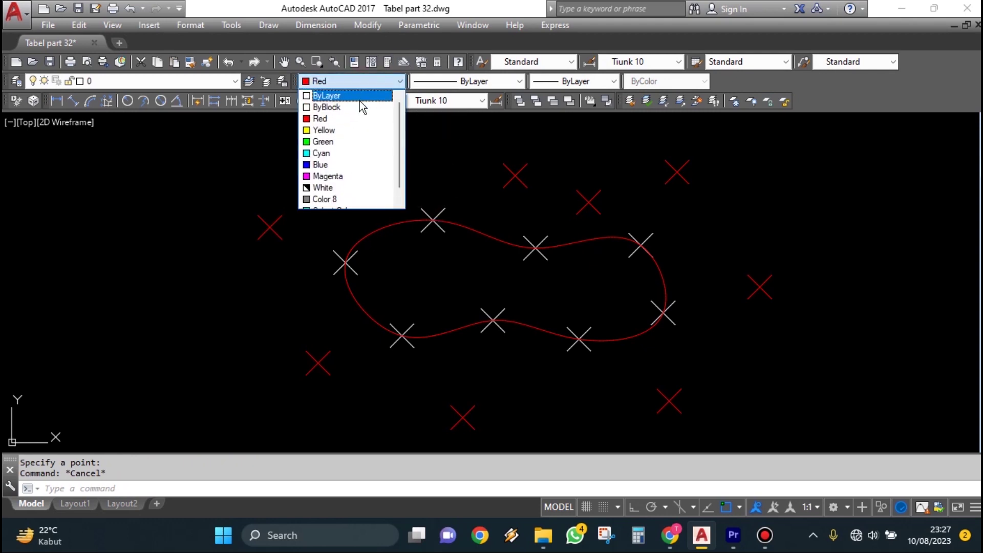
Step: Switch to ByLayer colour and draw a closed spline through the nine outer red markers
left_click(360, 97)
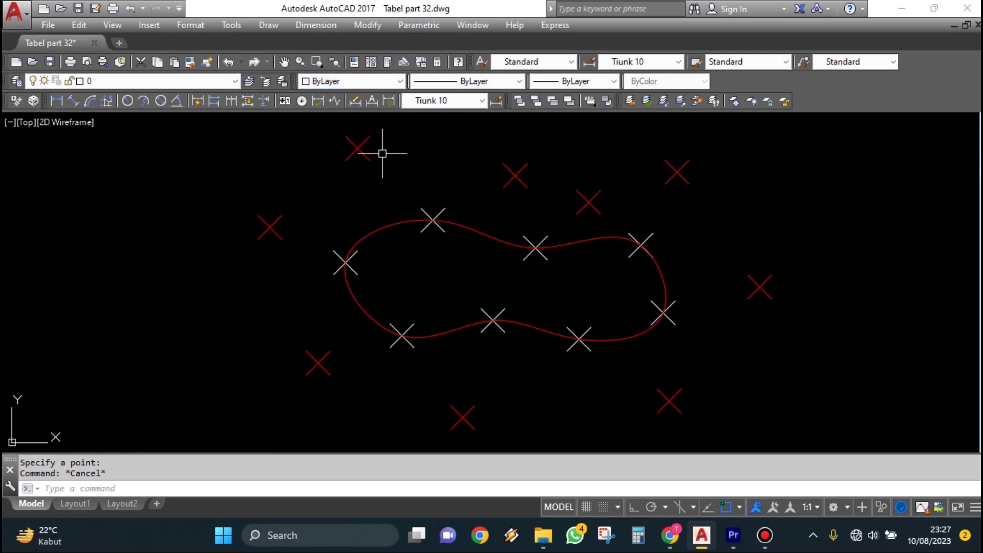
key("Return")
left_click(374, 157)
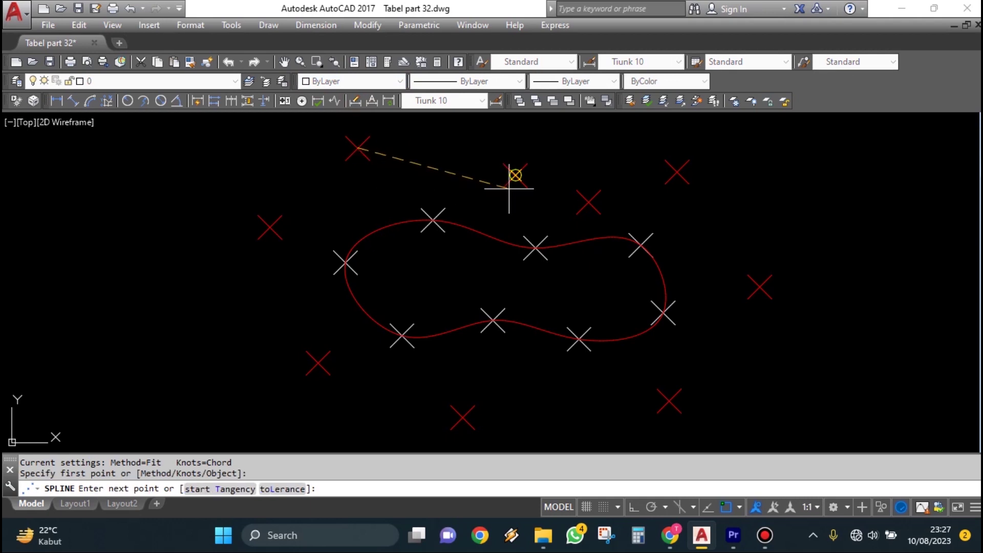
left_click(589, 201)
left_click(677, 173)
left_click(760, 286)
left_click(668, 401)
left_click(462, 417)
left_click(318, 363)
left_click(270, 227)
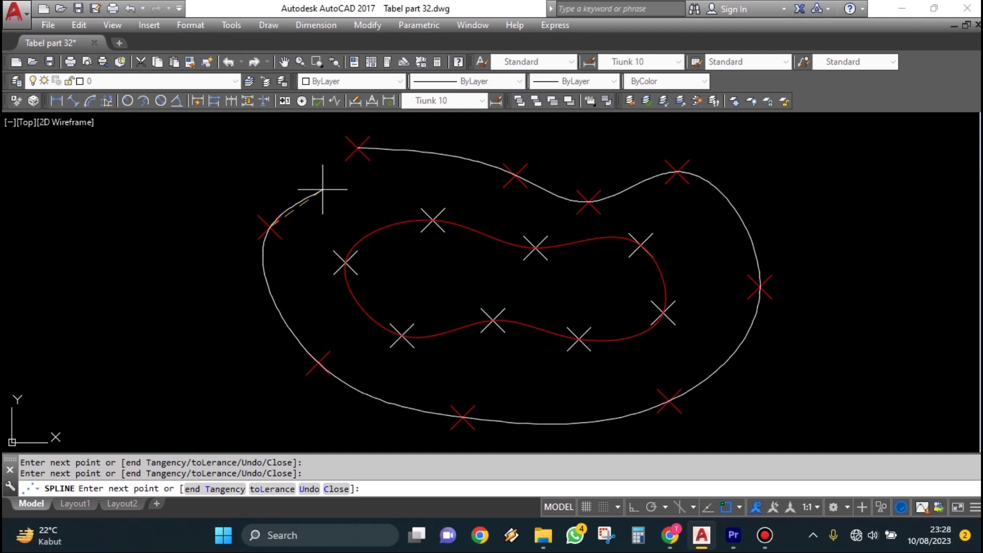
type("C")
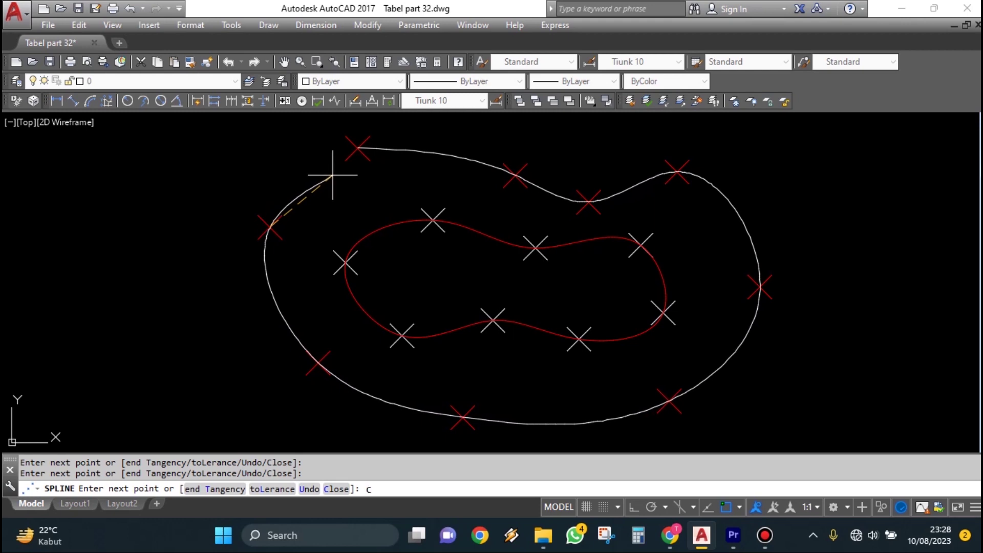
key("Return")
Step: Erase the left-side point markers with a selection window
scroll(536, 256, "down", 3)
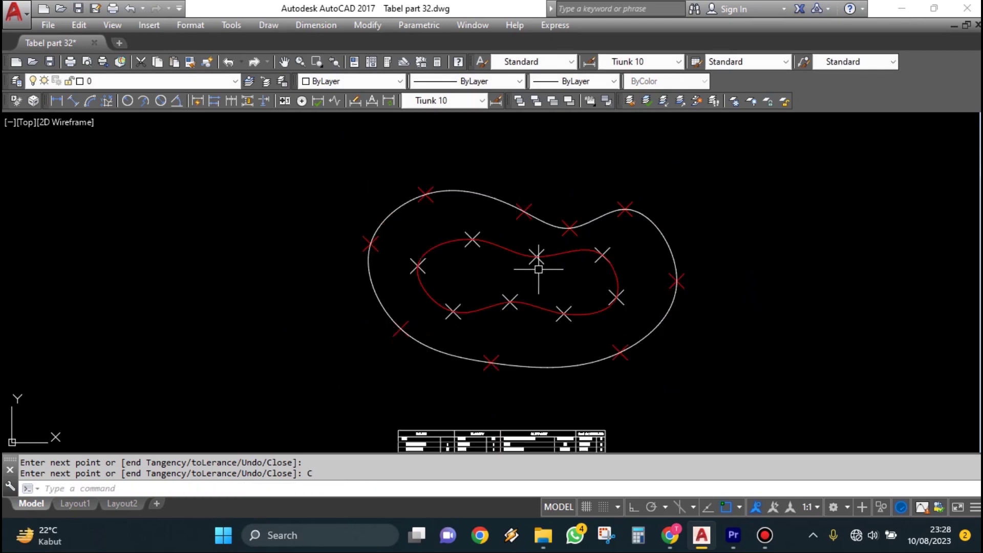
scroll(507, 297, "up", 3)
type("E")
key("Return")
left_click(208, 258)
left_click(586, 368)
key("Return")
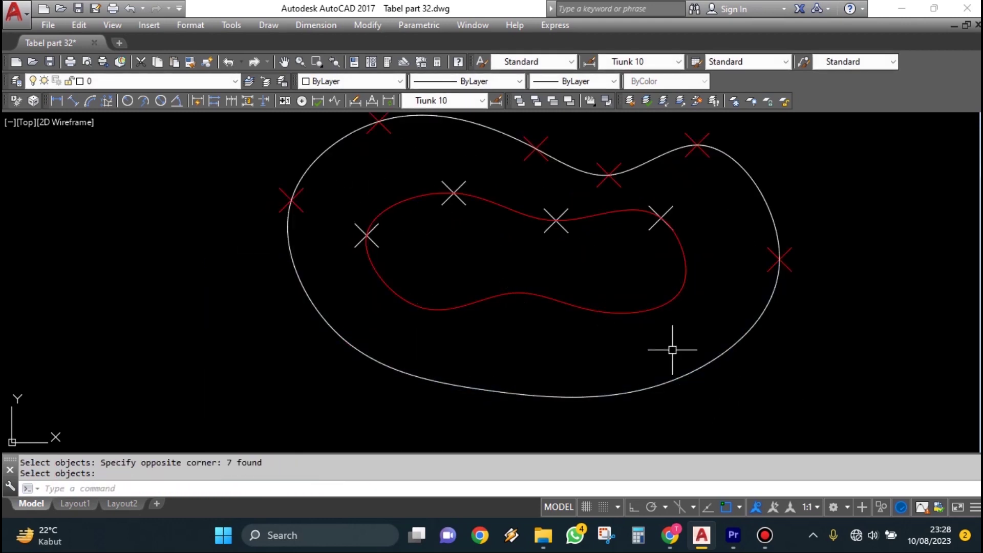
Step: Erase the right-side and remaining point markers with two more windows
type("E")
key("Return")
left_click(518, 138)
left_click(825, 333)
scroll(637, 289, "down", 2)
scroll(636, 290, "up", 2)
key("Return")
type("E")
key("Return")
left_click(304, 155)
left_click(579, 327)
Step: Match the inner red loop's properties to the white outer loop using MA
key("Return")
type("MA")
key("Return")
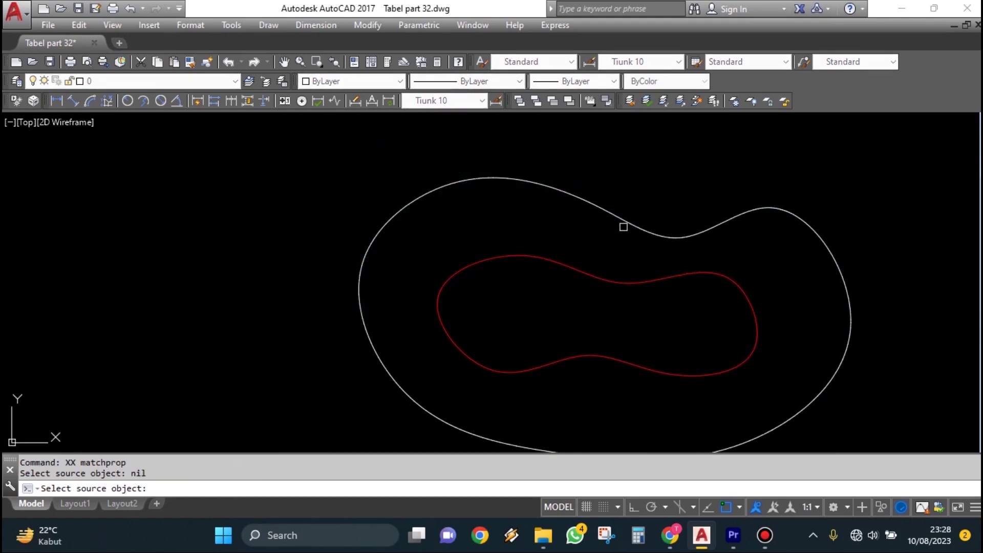
left_click(624, 221)
left_click(637, 256)
left_click(621, 301)
key("Return")
mouse_move(707, 292)
middle_mouse_down()
mouse_move(610, 264)
mouse_move(647, 281)
middle_mouse_up()
middle_click_drag(746, 313, 721, 305)
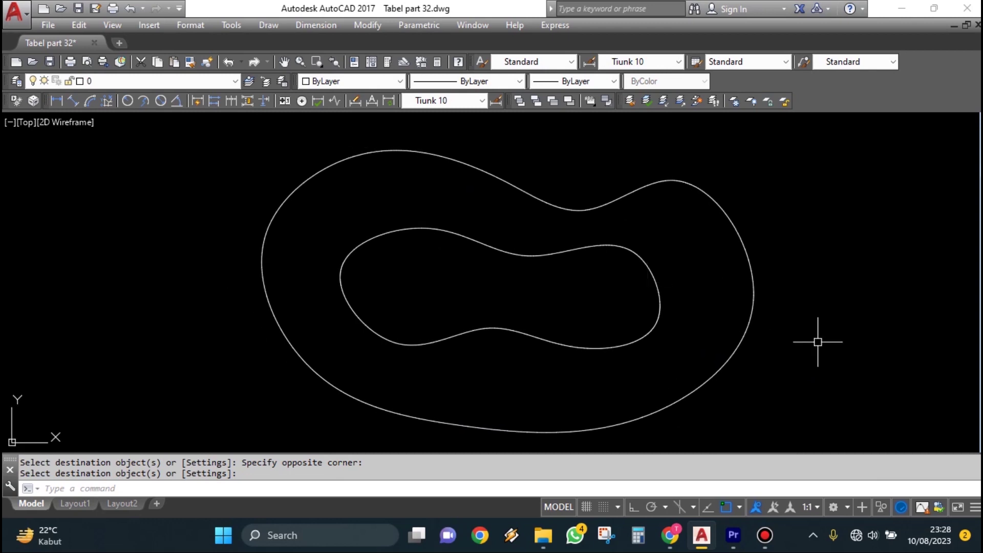